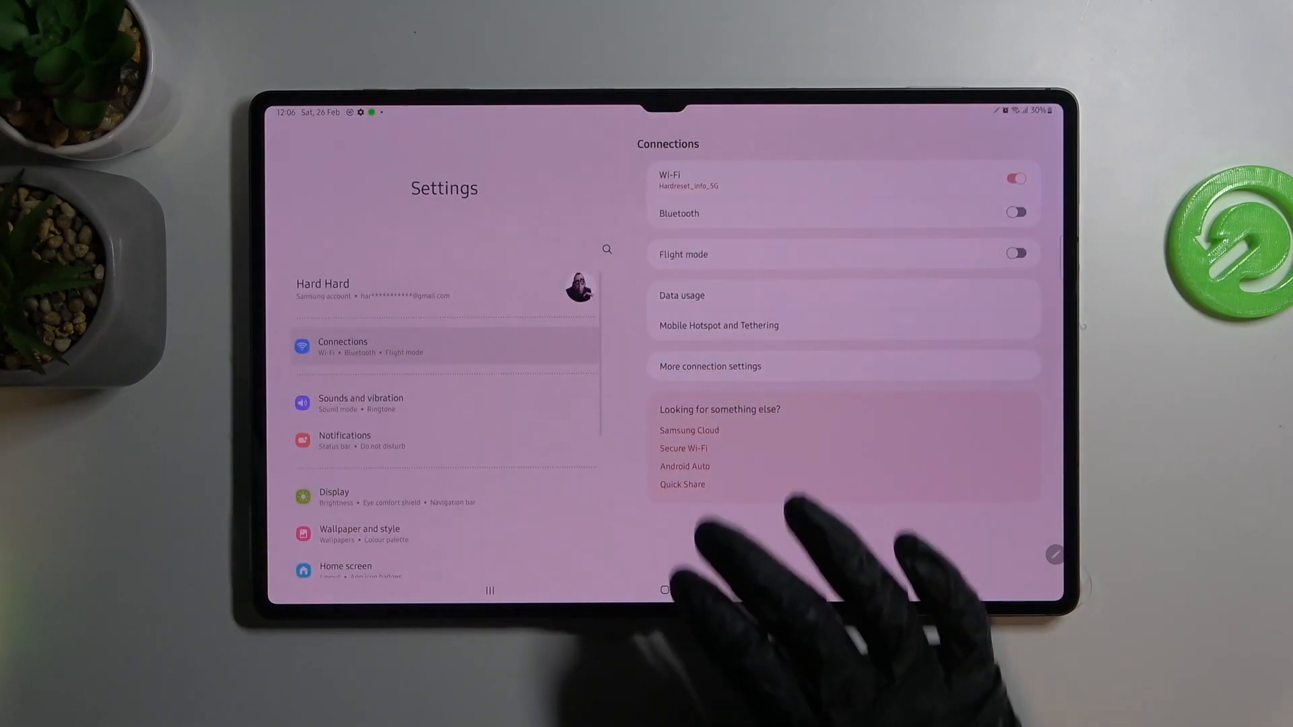
Review the Display screen timeout (still 10 minutes) and return to the home screen.
left_click(334, 389)
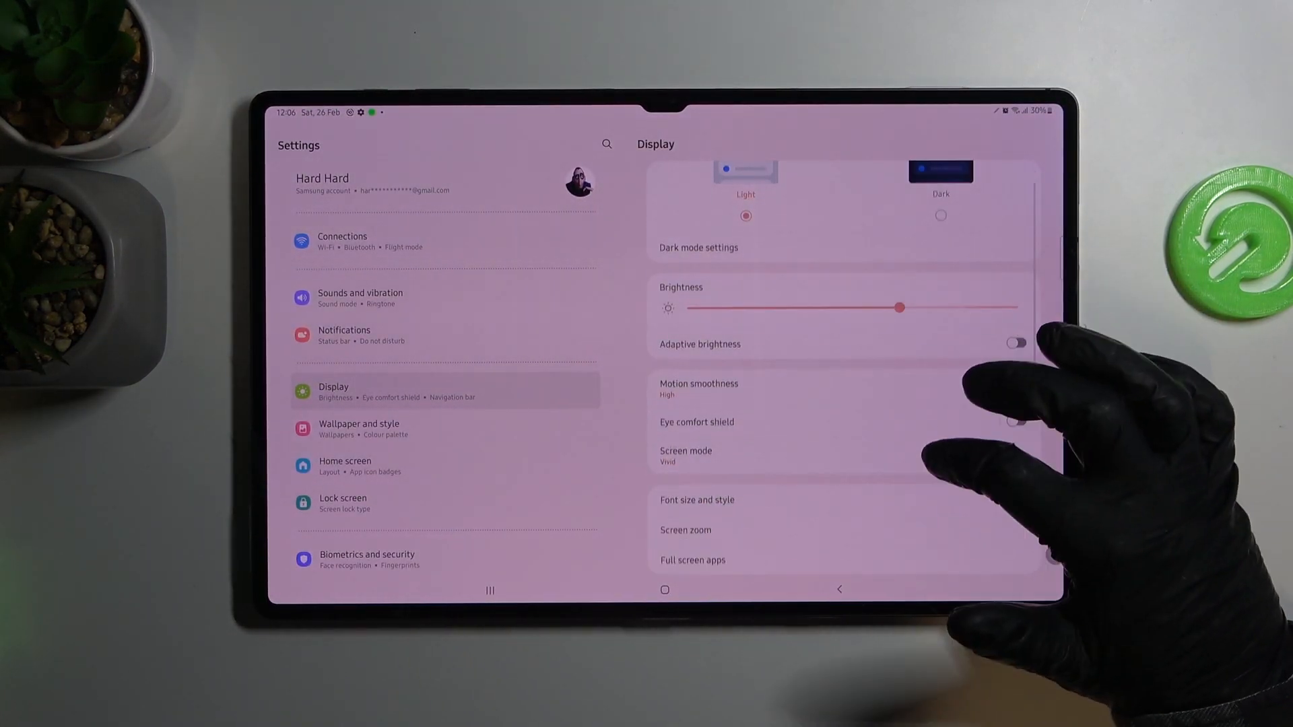
scroll(849, 404, "down", 3)
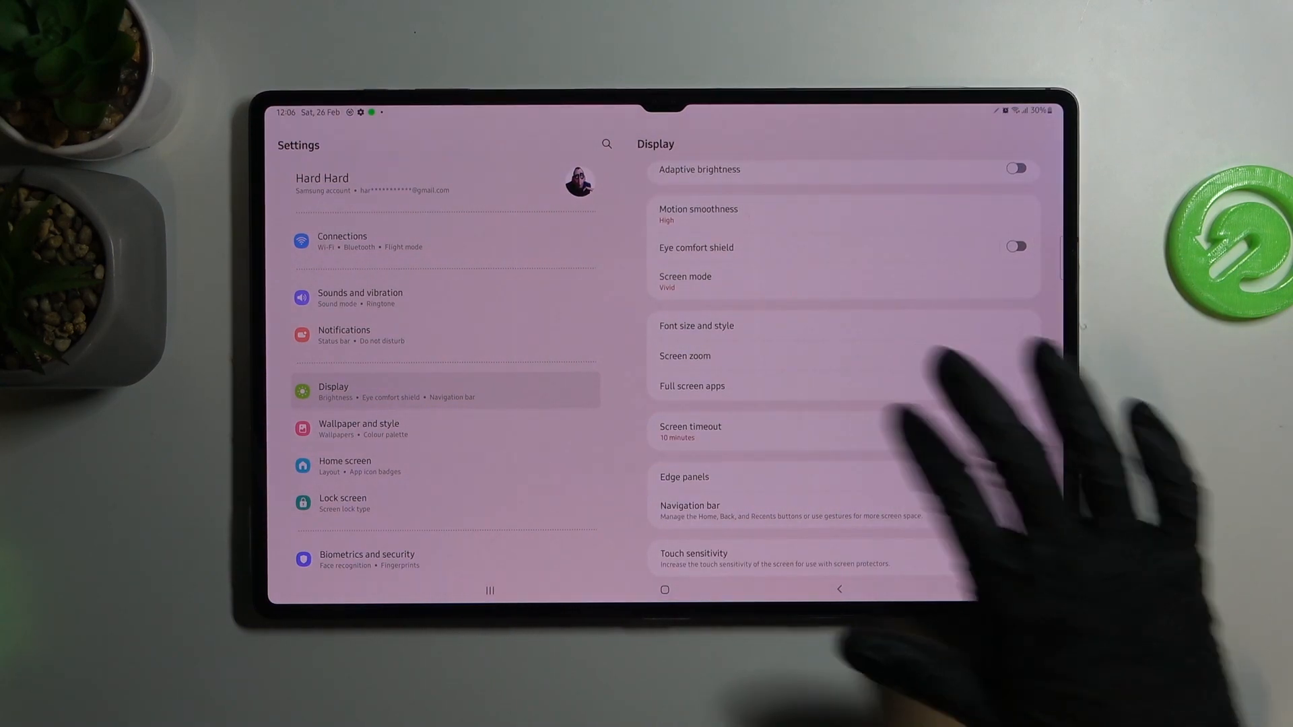
left_click(868, 431)
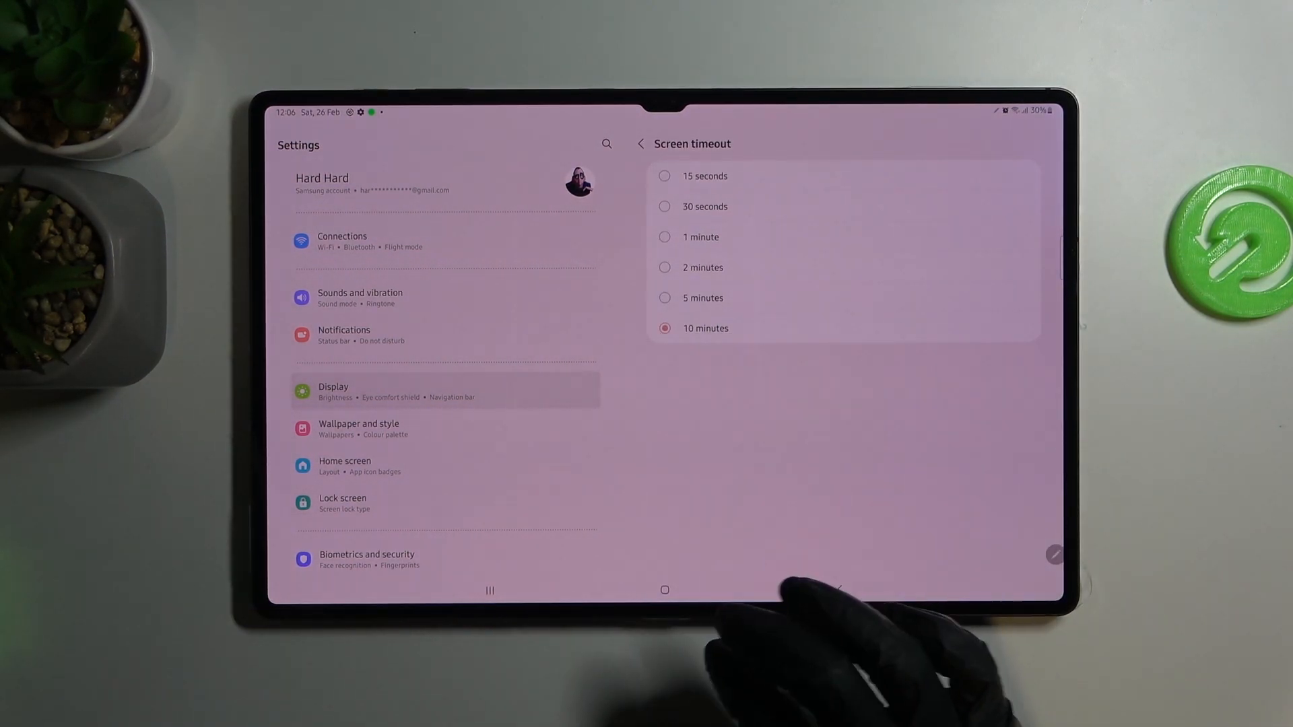
left_click(839, 589)
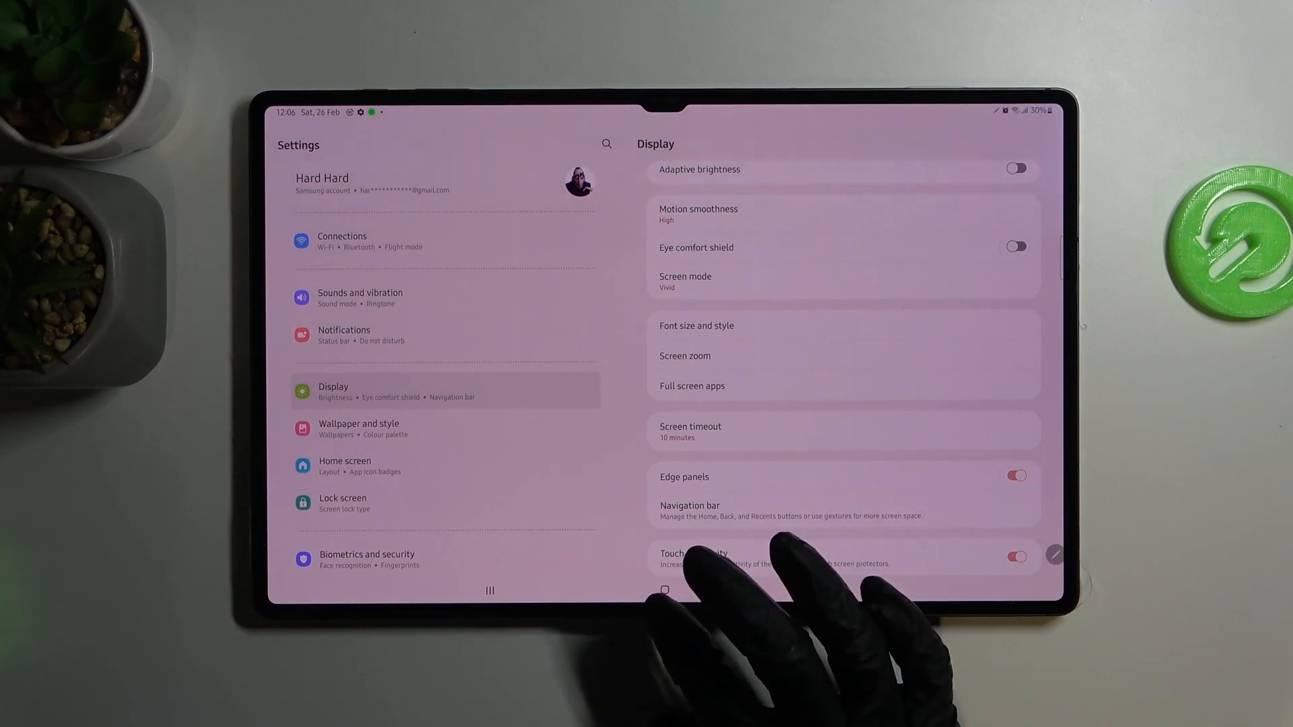
left_click(664, 589)
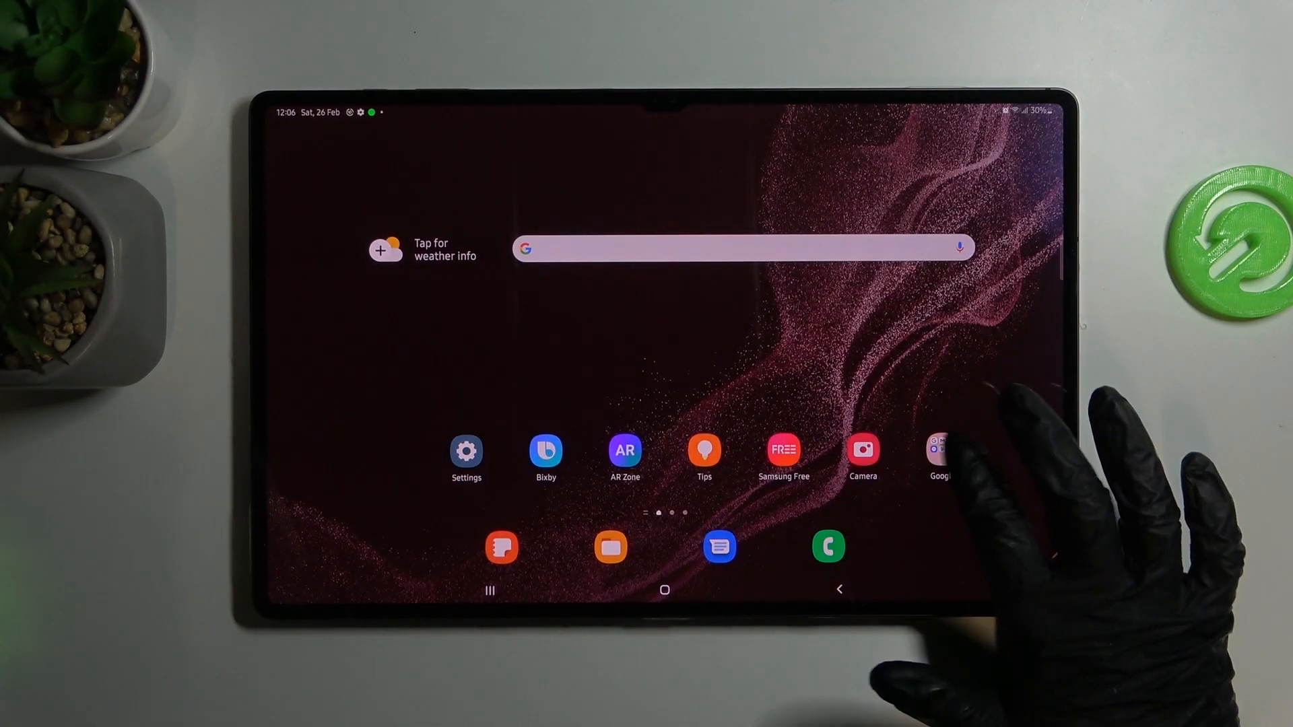
Launch Play Store from the Google folder and search for 'caffeine'.
left_click(939, 451)
left_click(875, 243)
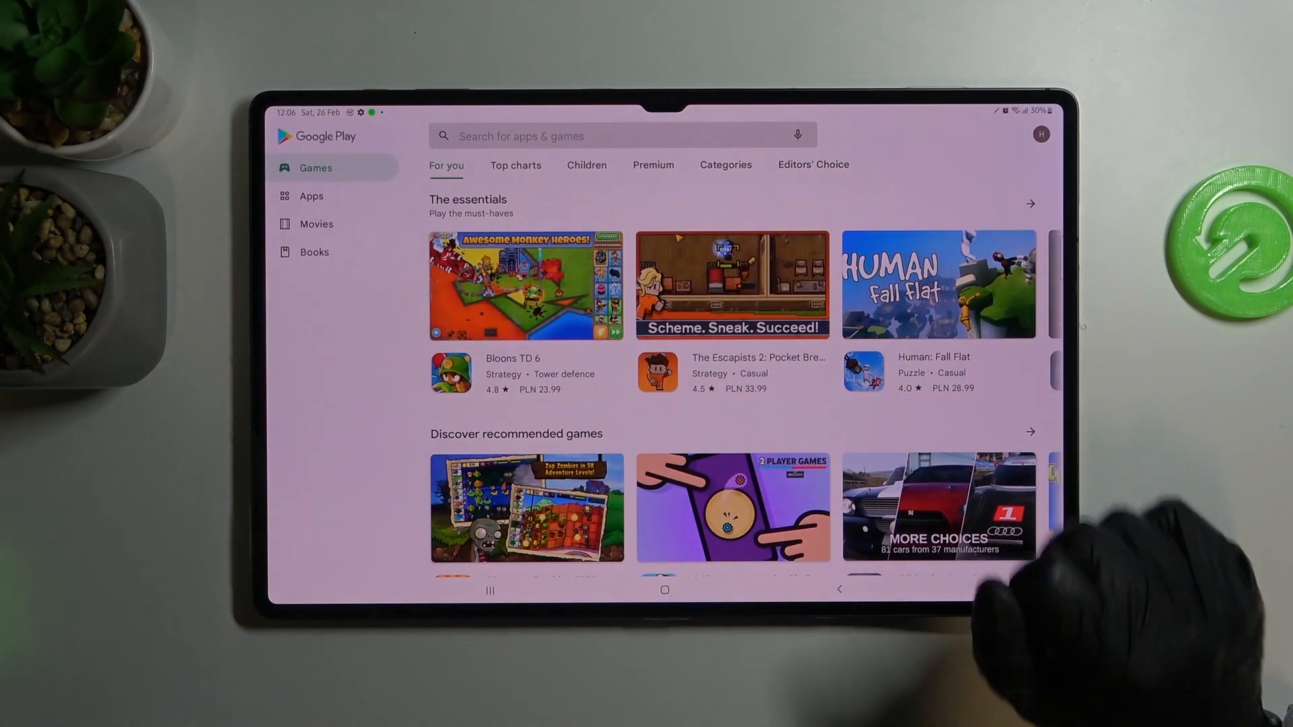
left_click(621, 135)
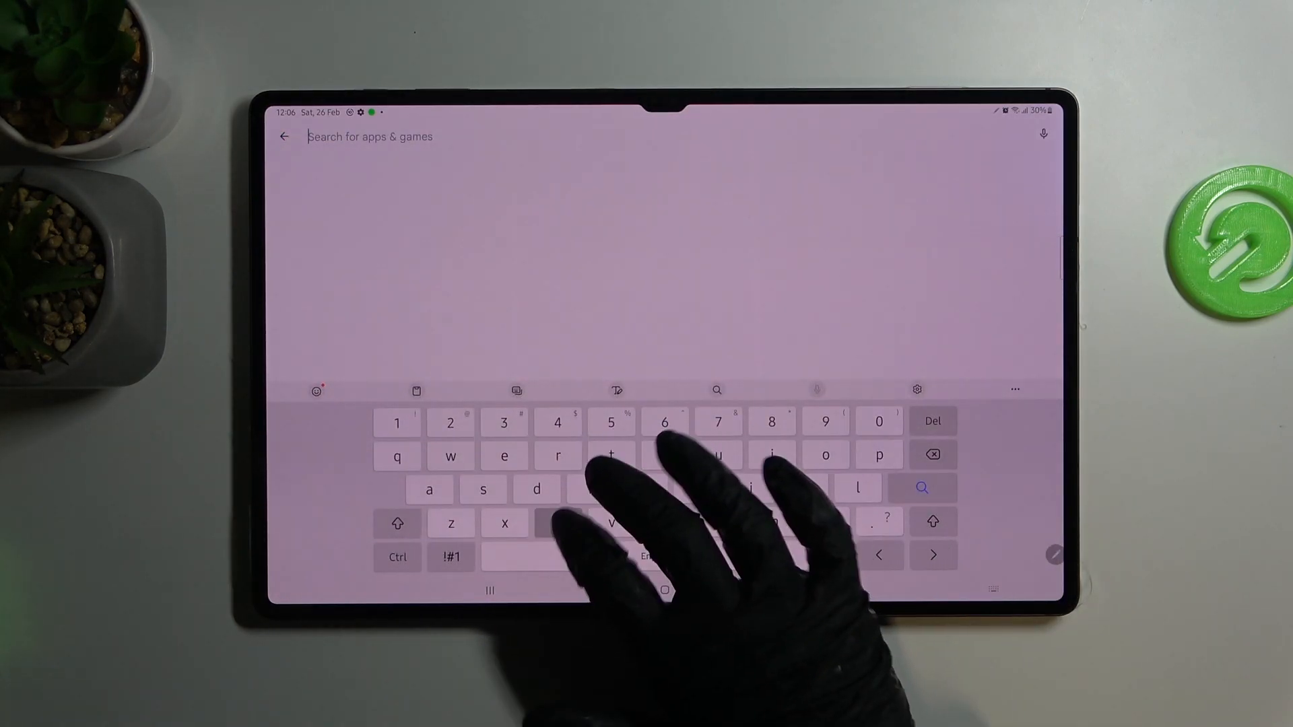
type("caffe")
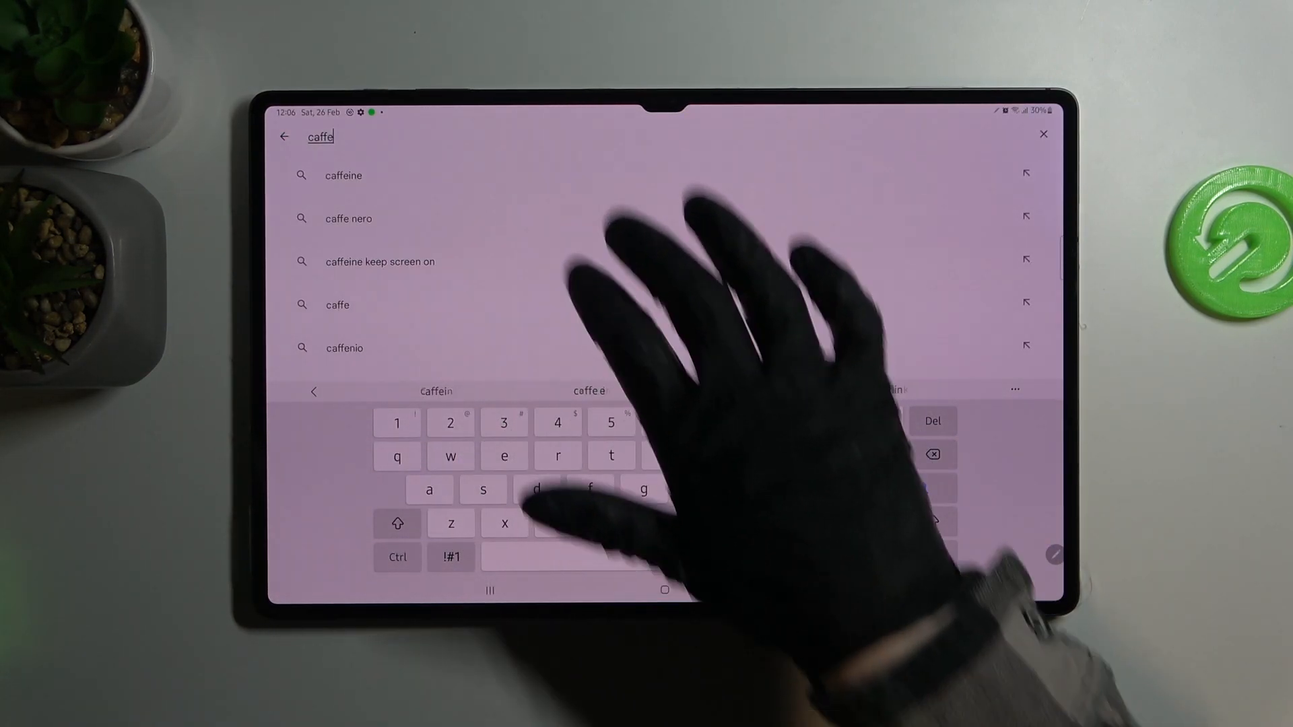
type("i")
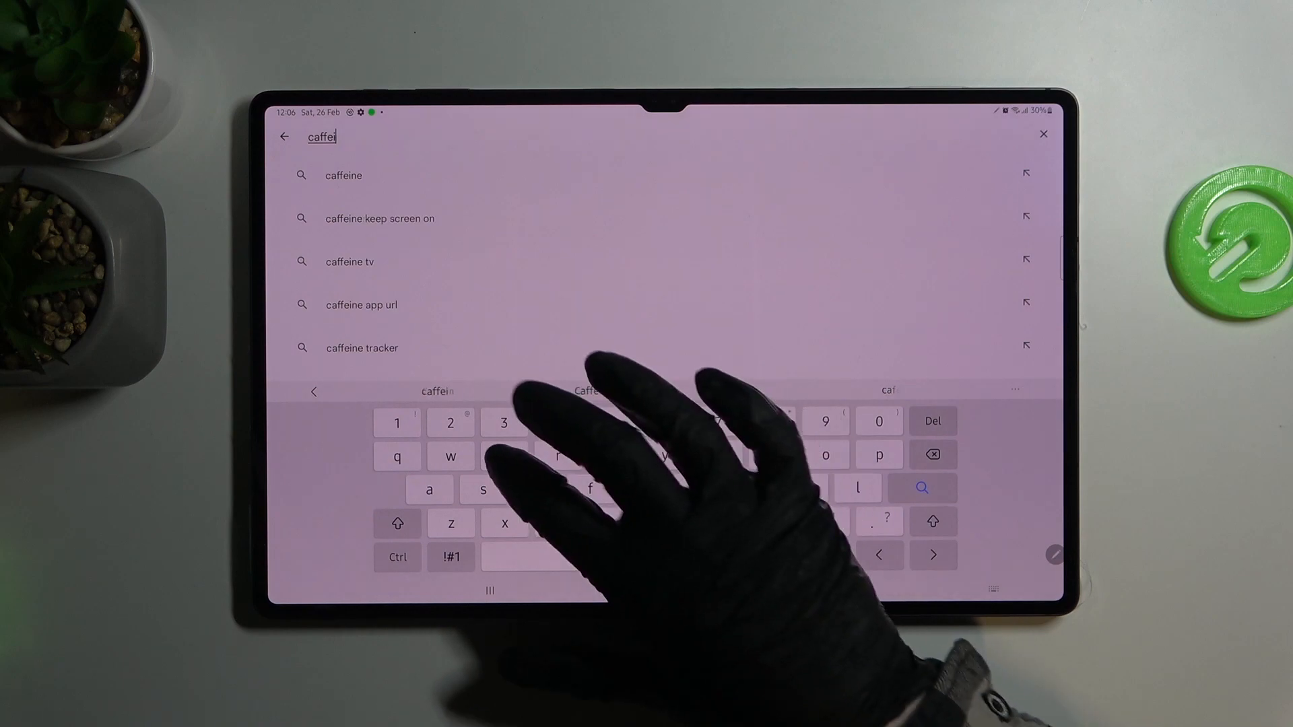
type("e")
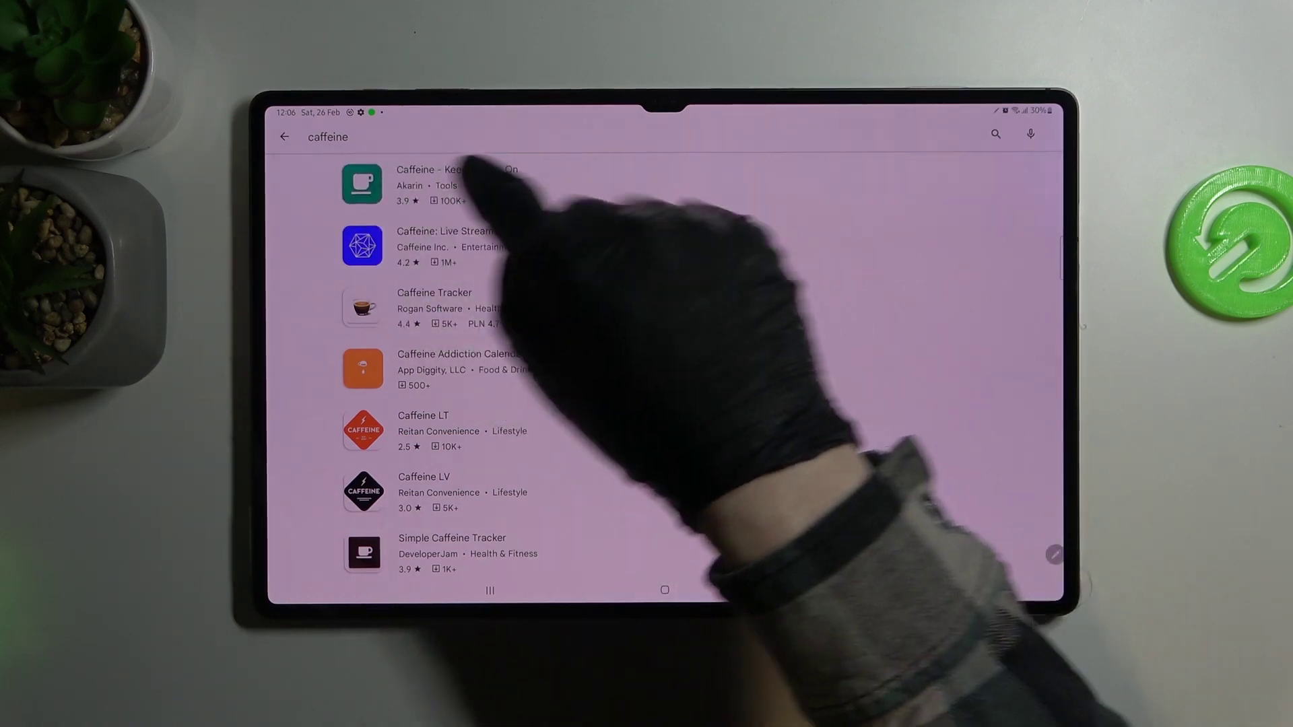
Install 'Caffeine - Keep Screen On' from its Play Store page.
left_click(470, 182)
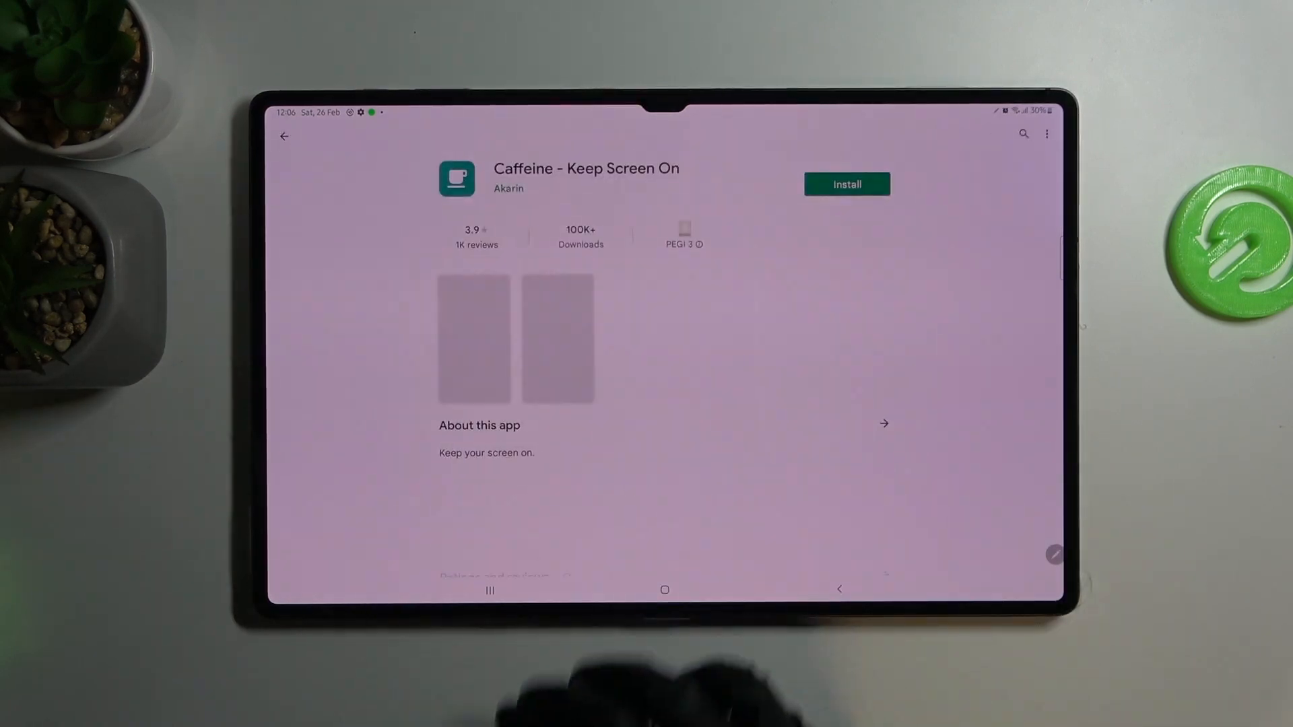
left_click(846, 184)
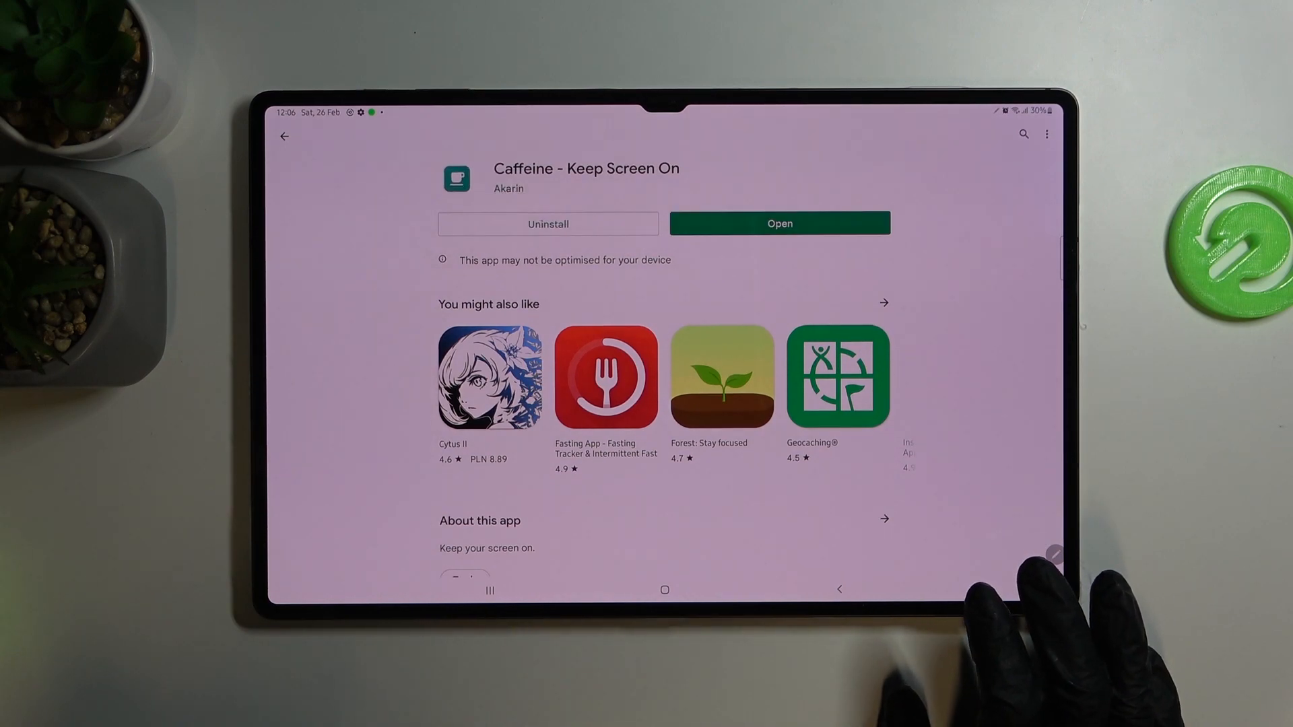
Launch Caffeine, dismiss the Attention notice with DON'T SHOW AGAIN, and show the Timeout choices.
left_click(780, 230)
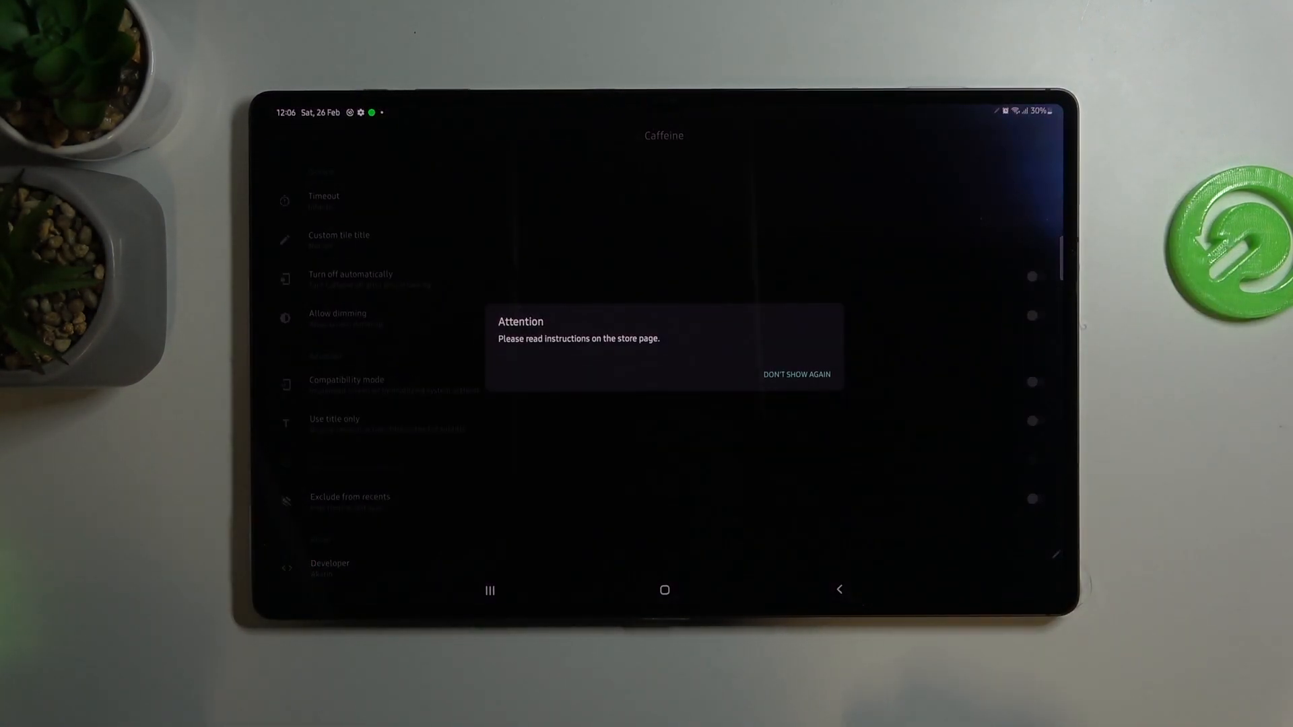
left_click(797, 374)
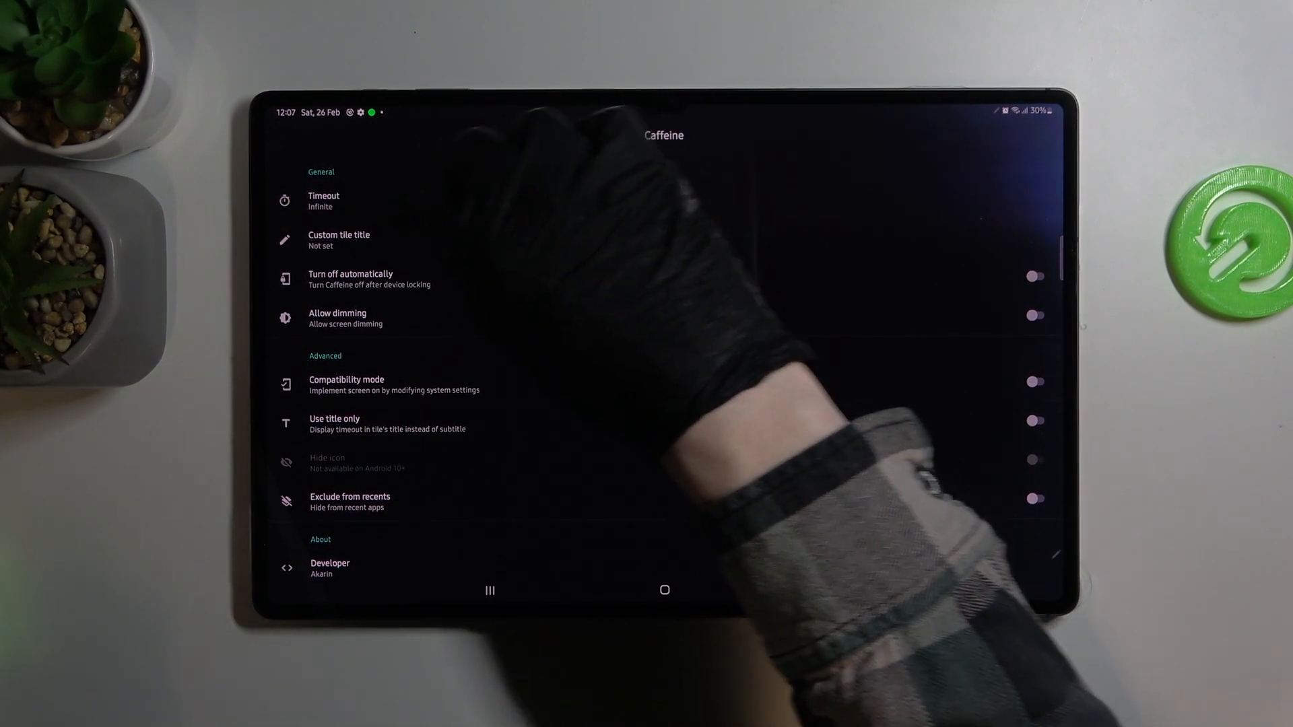
left_click(323, 199)
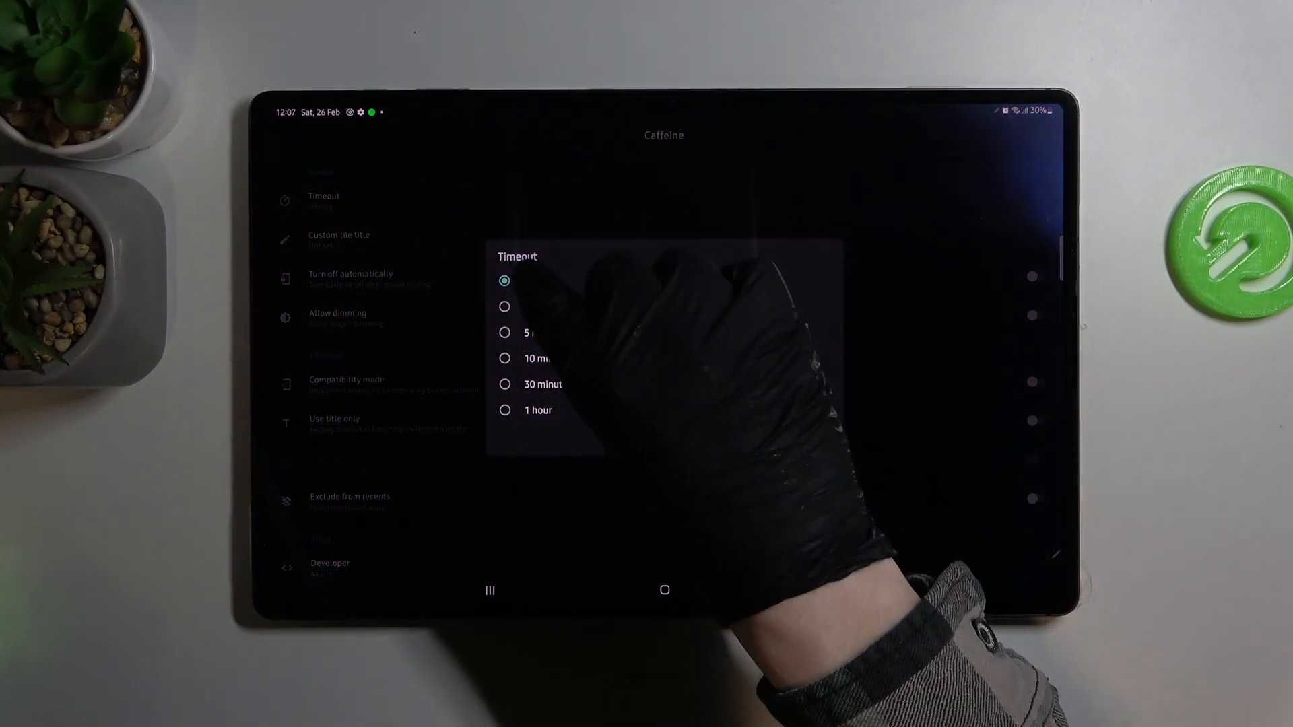